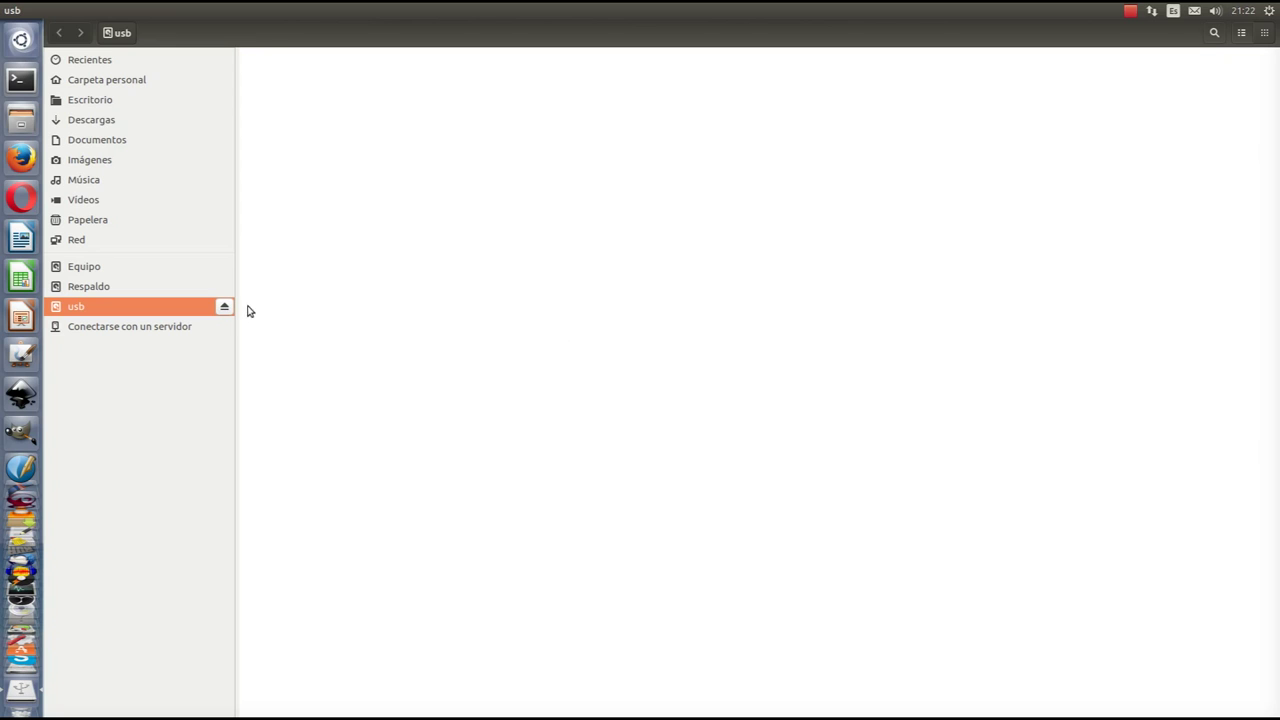
Try to eject the usb drive, dismiss the resulting dialog and close the file manager window.
left_click(226, 309)
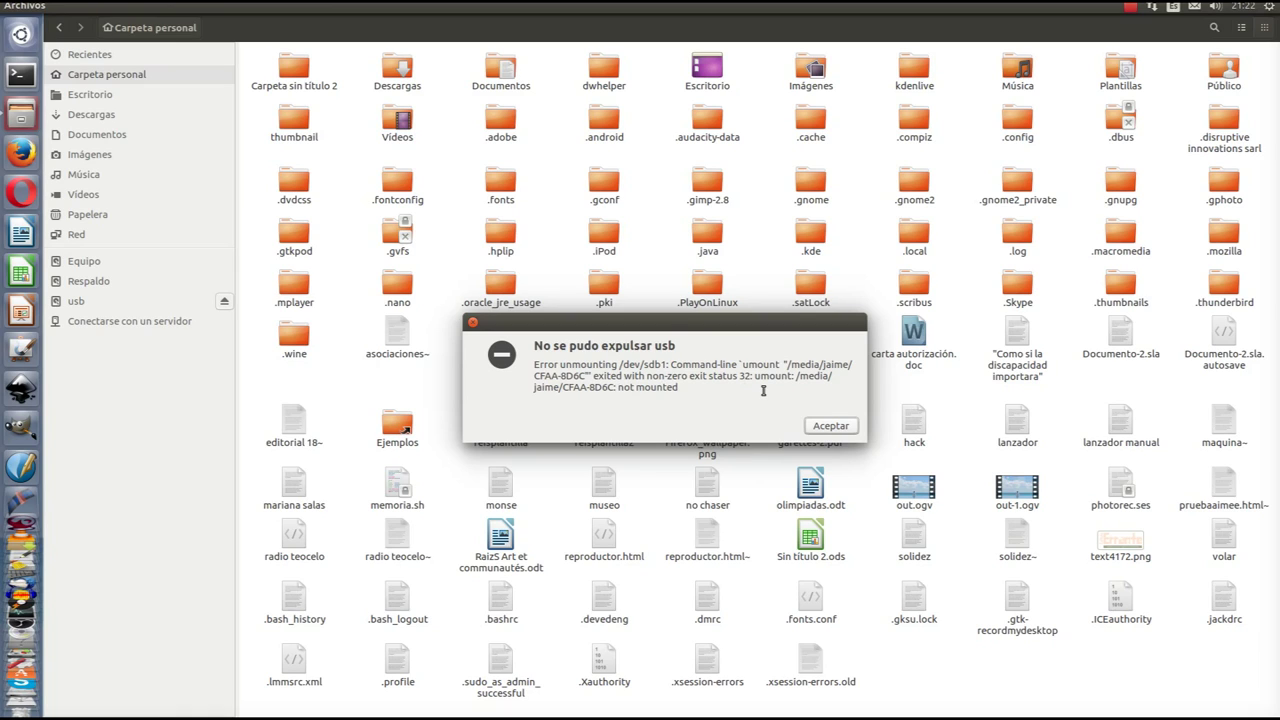
left_click(838, 427)
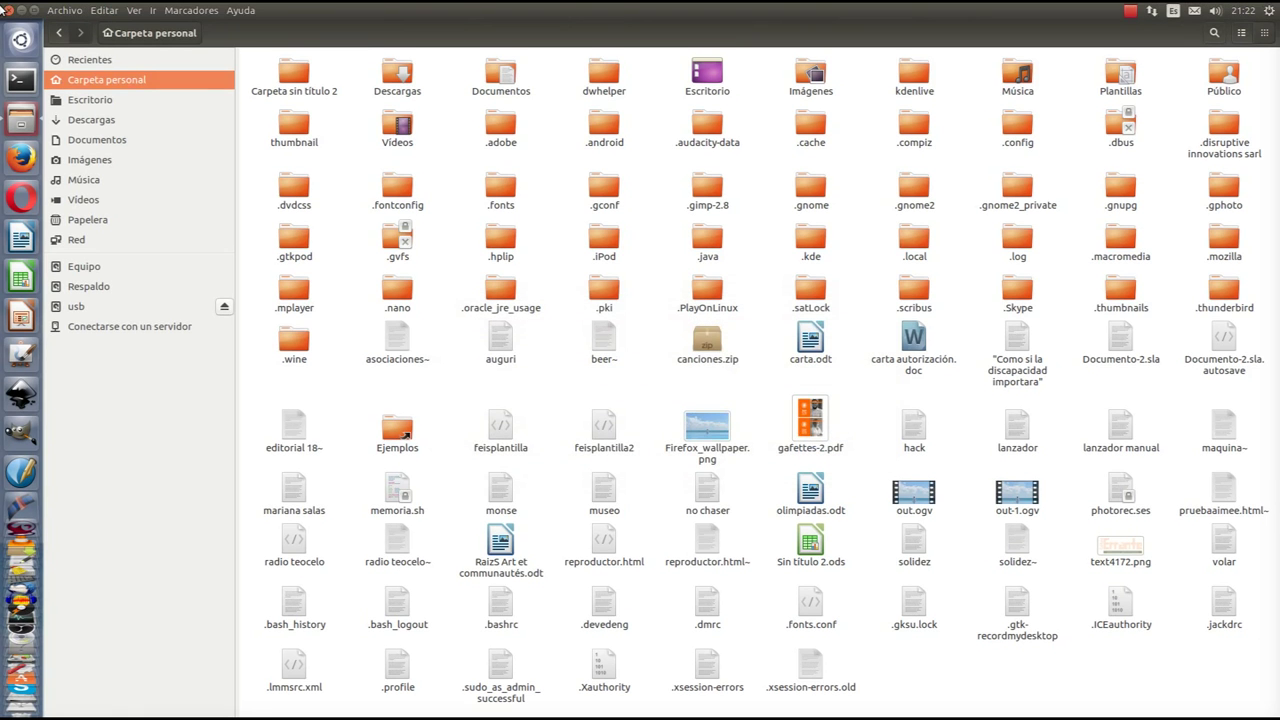
left_click(5, 9)
Launch the file manager as administrator from a terminal with sudo nautilus and the account password, and close both windows.
left_click(21, 80)
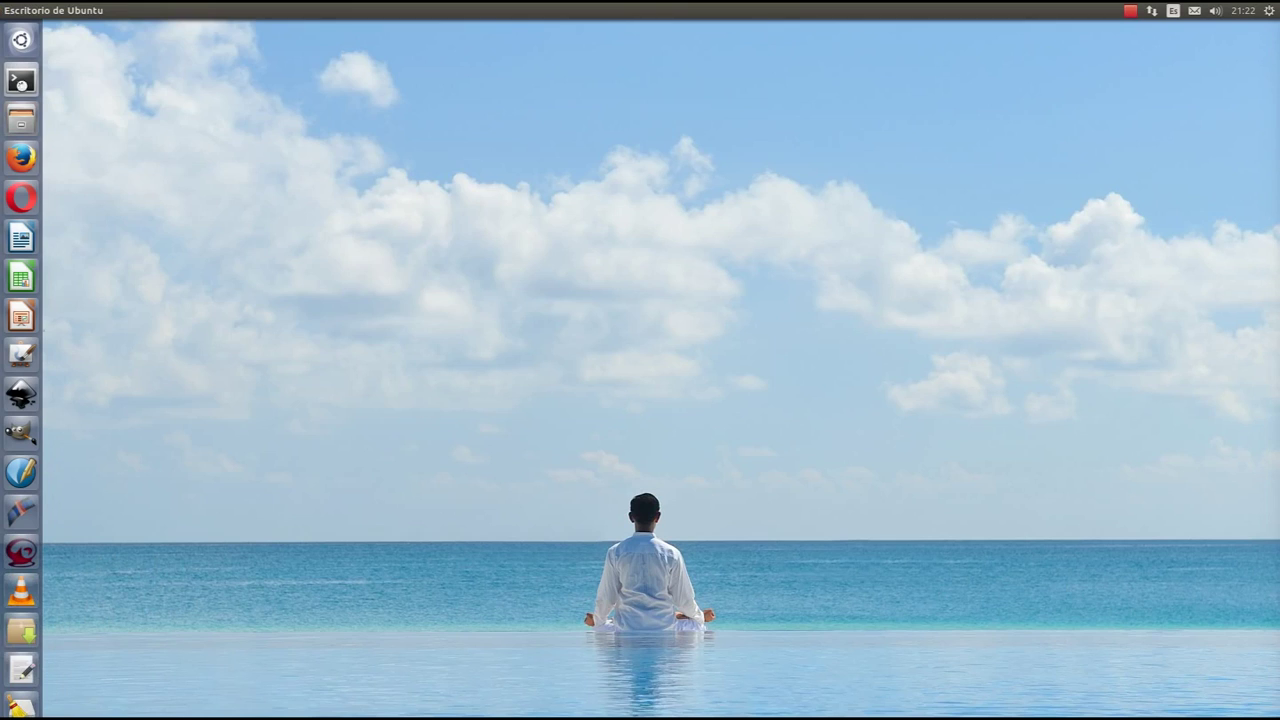
type("sudo nautilus")
key("Return")
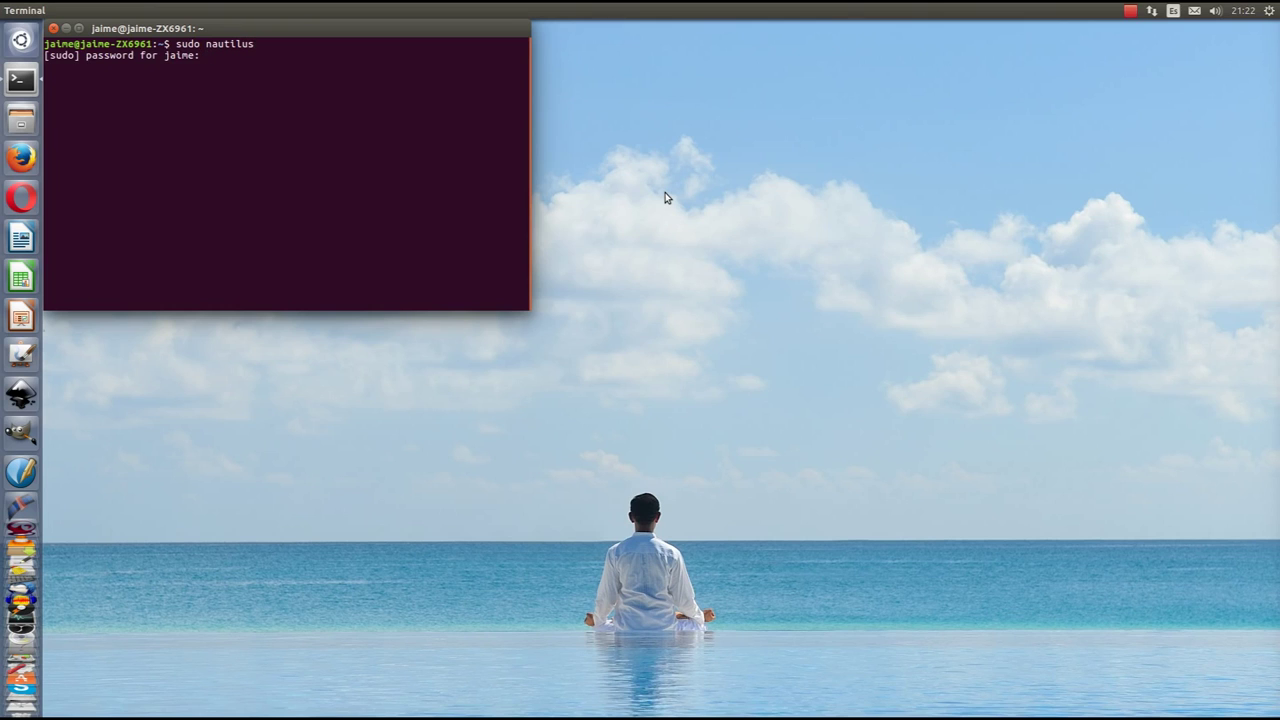
key("Return")
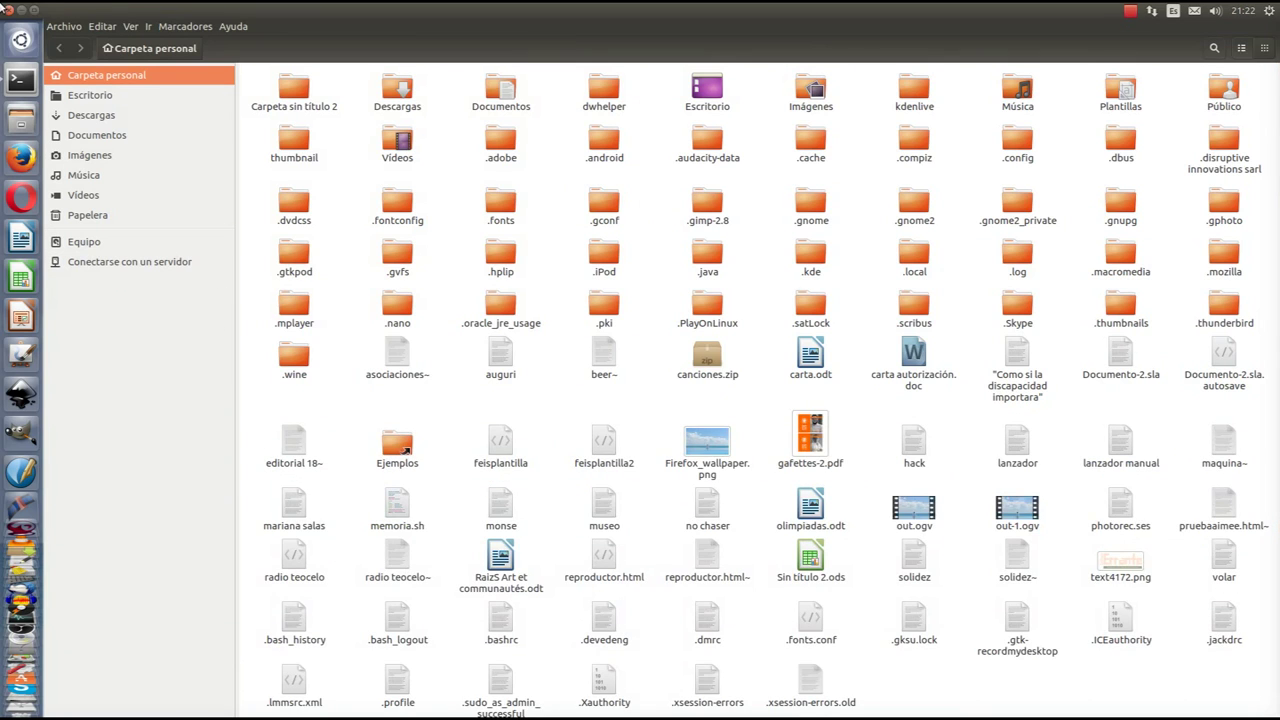
left_click(5, 9)
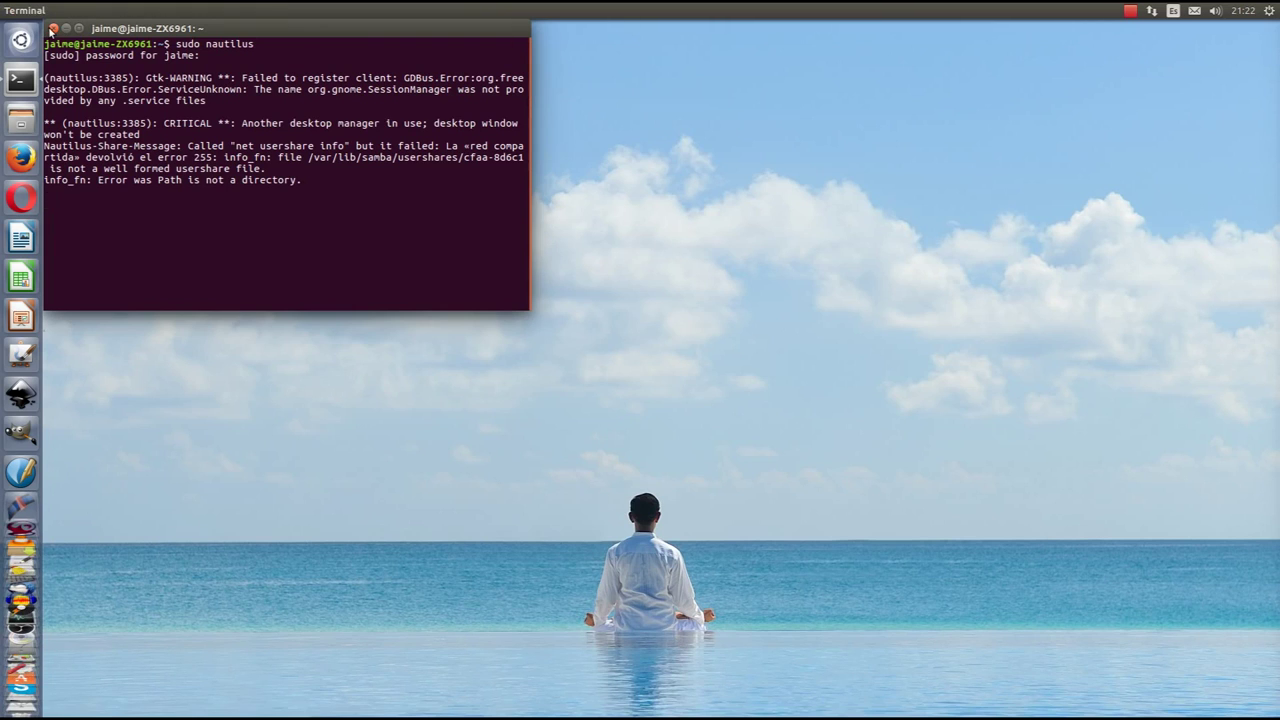
left_click(53, 28)
left_click(435, 223)
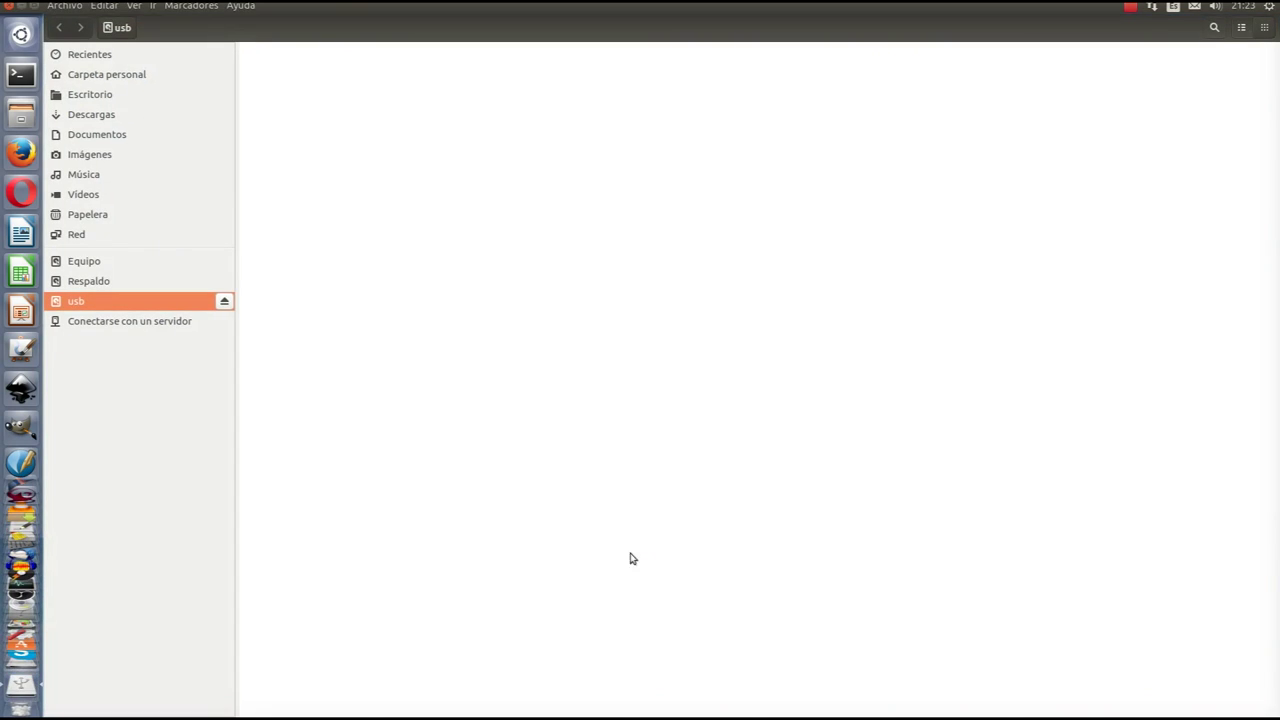
Try ejecting the usb drive again from the regular file manager and close its window.
left_click(224, 306)
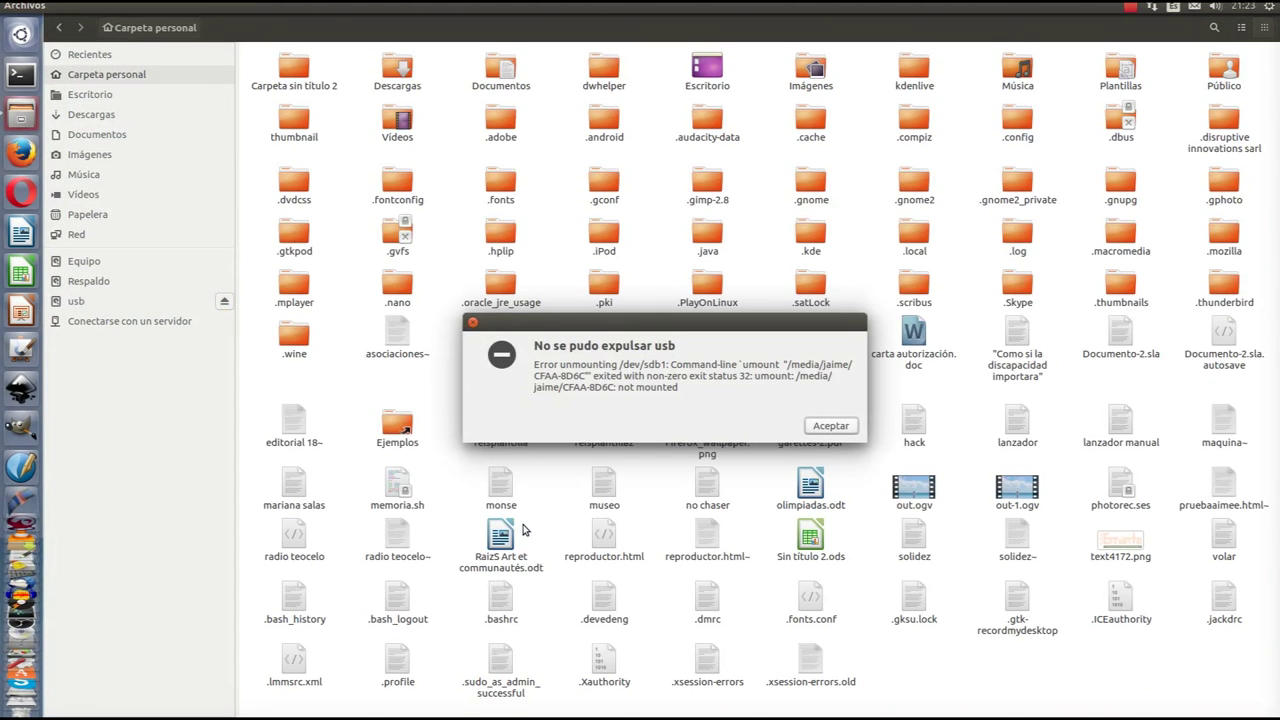
left_click(842, 430)
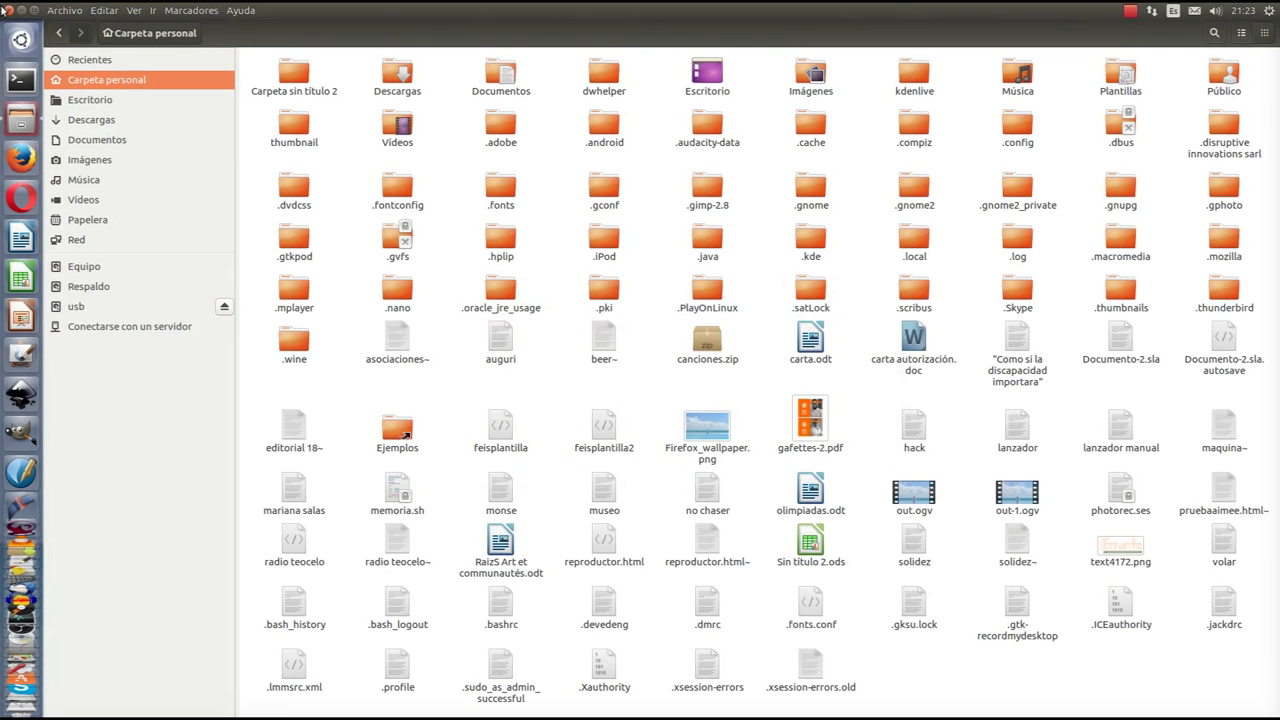
left_click(6, 9)
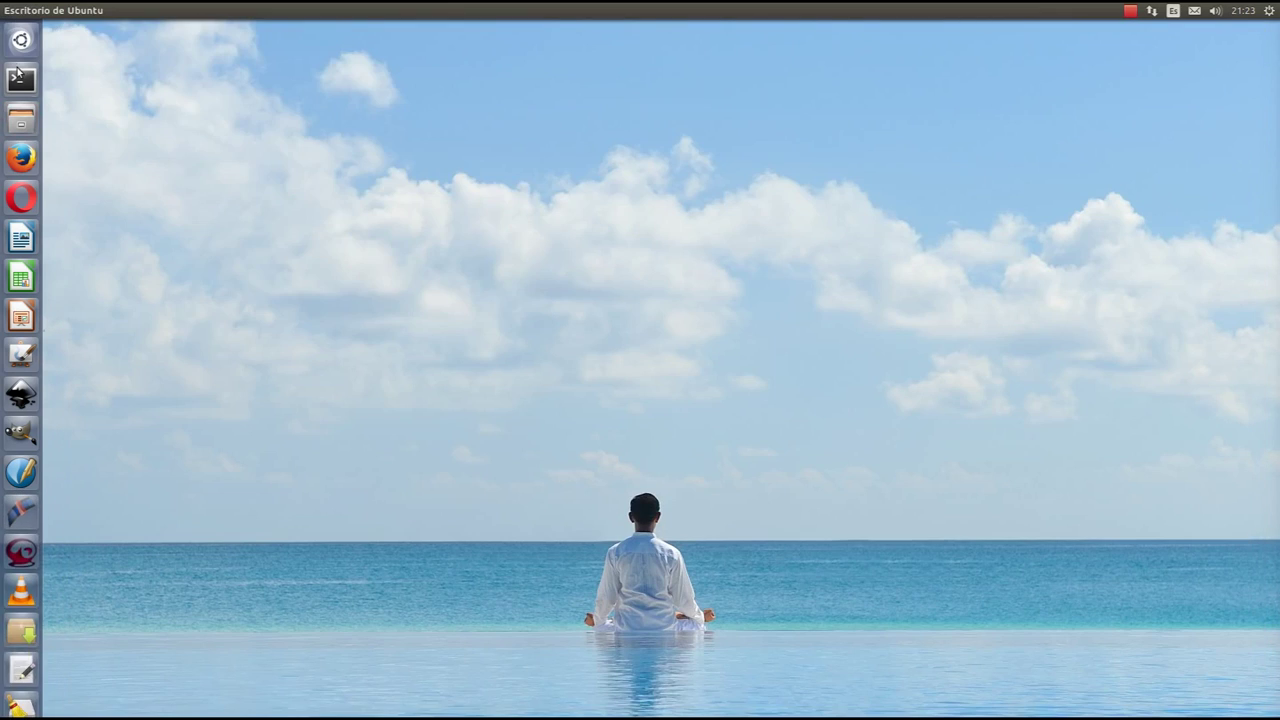
Run sudo nautilus in a new terminal and enter the account password to open the file manager as administrator.
left_click(21, 79)
type("sudo")
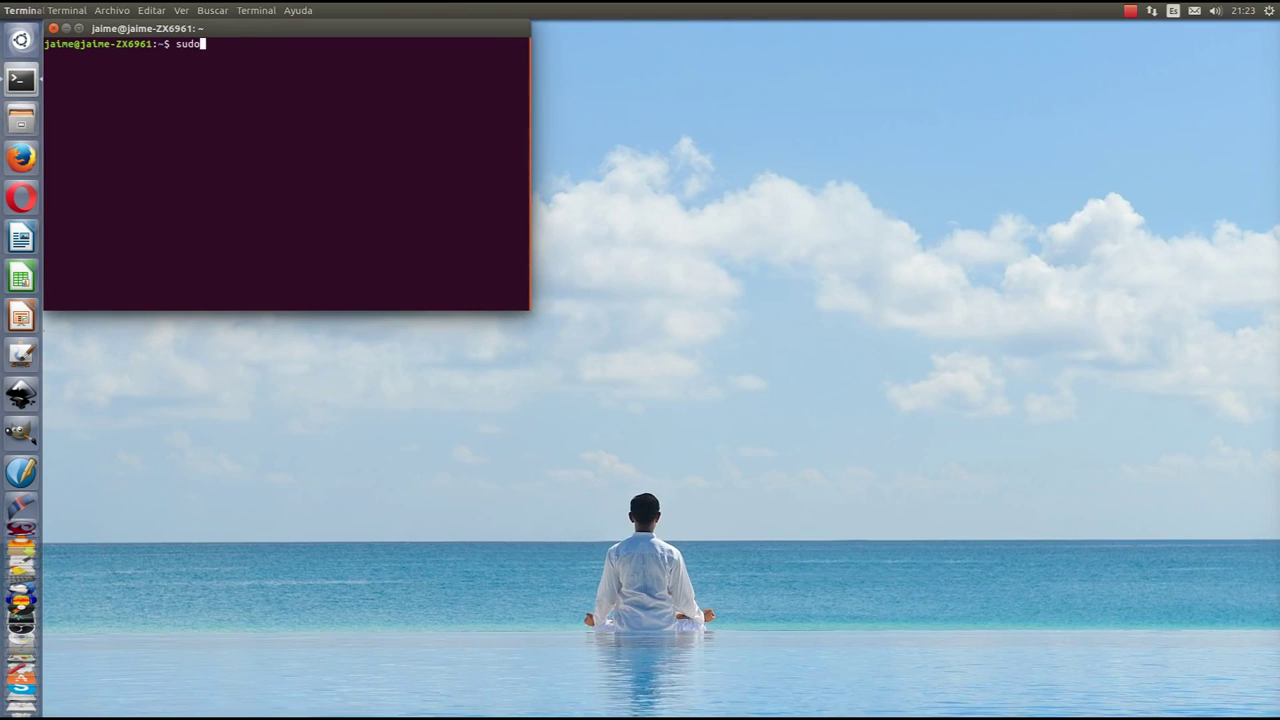
type(" nautilus")
key("Return")
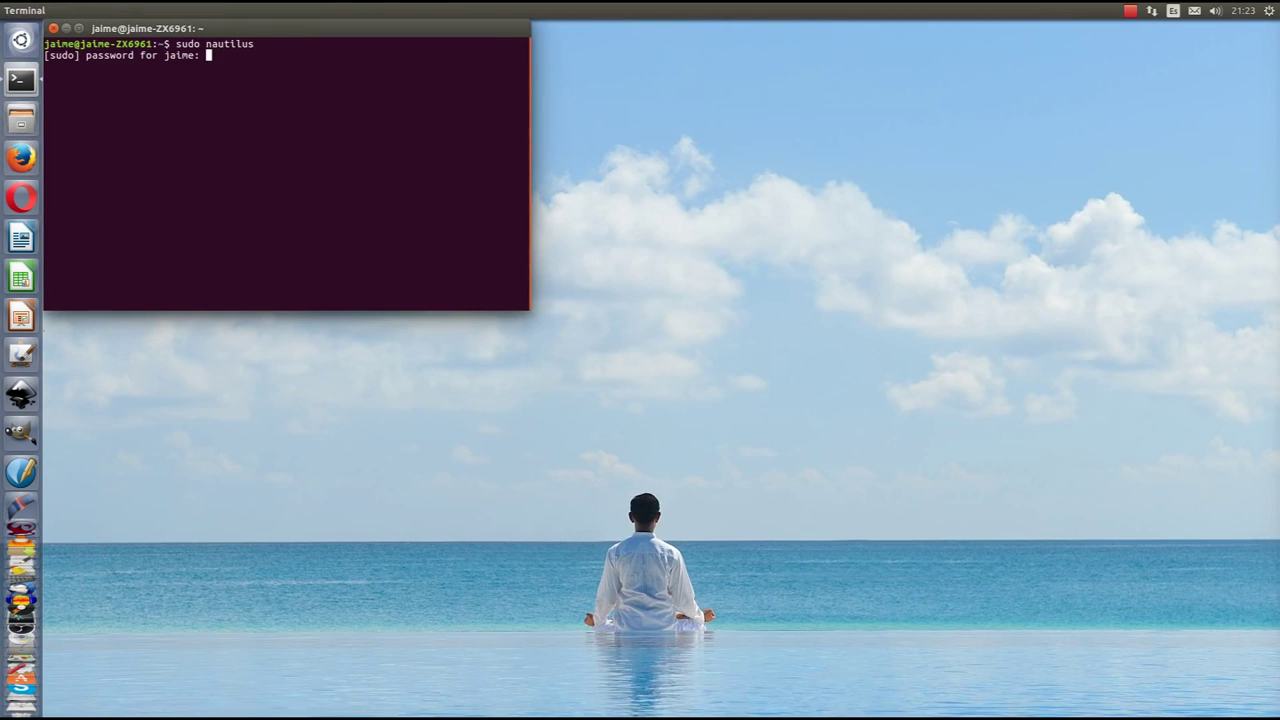
key("Return")
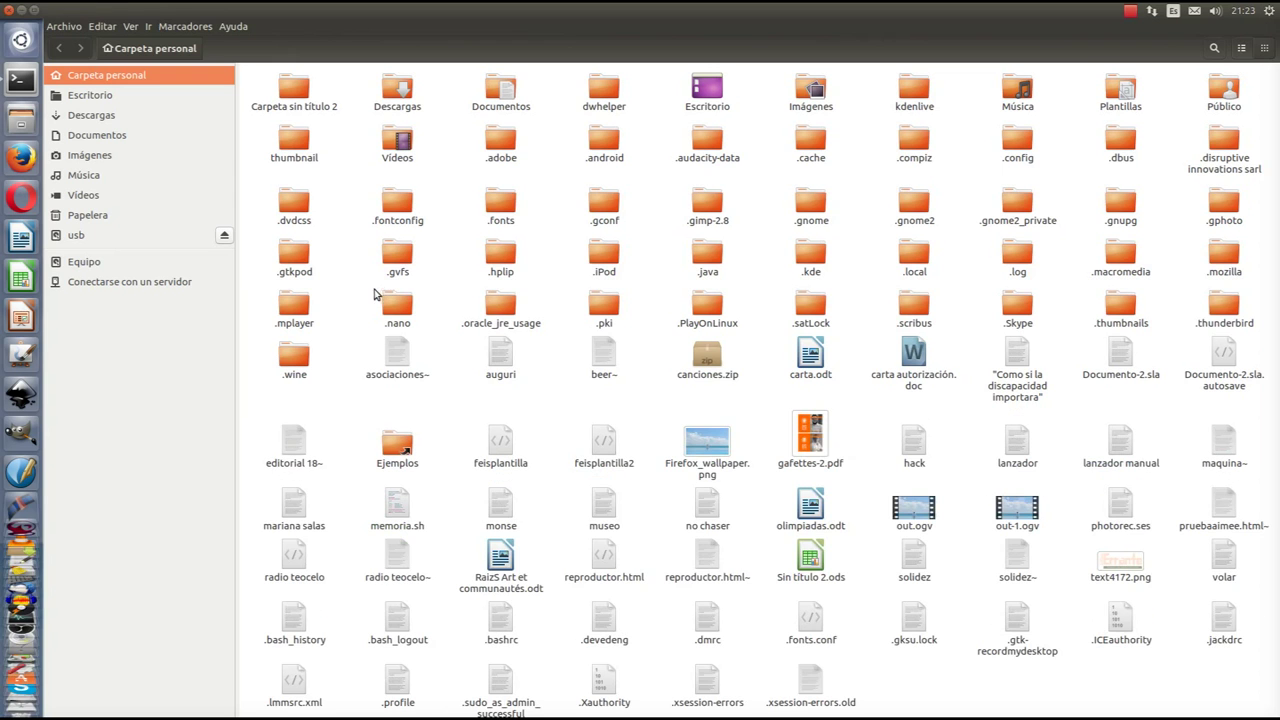
Eject the usb drive from the administrator file manager, and close that window and the terminal.
left_click(226, 238)
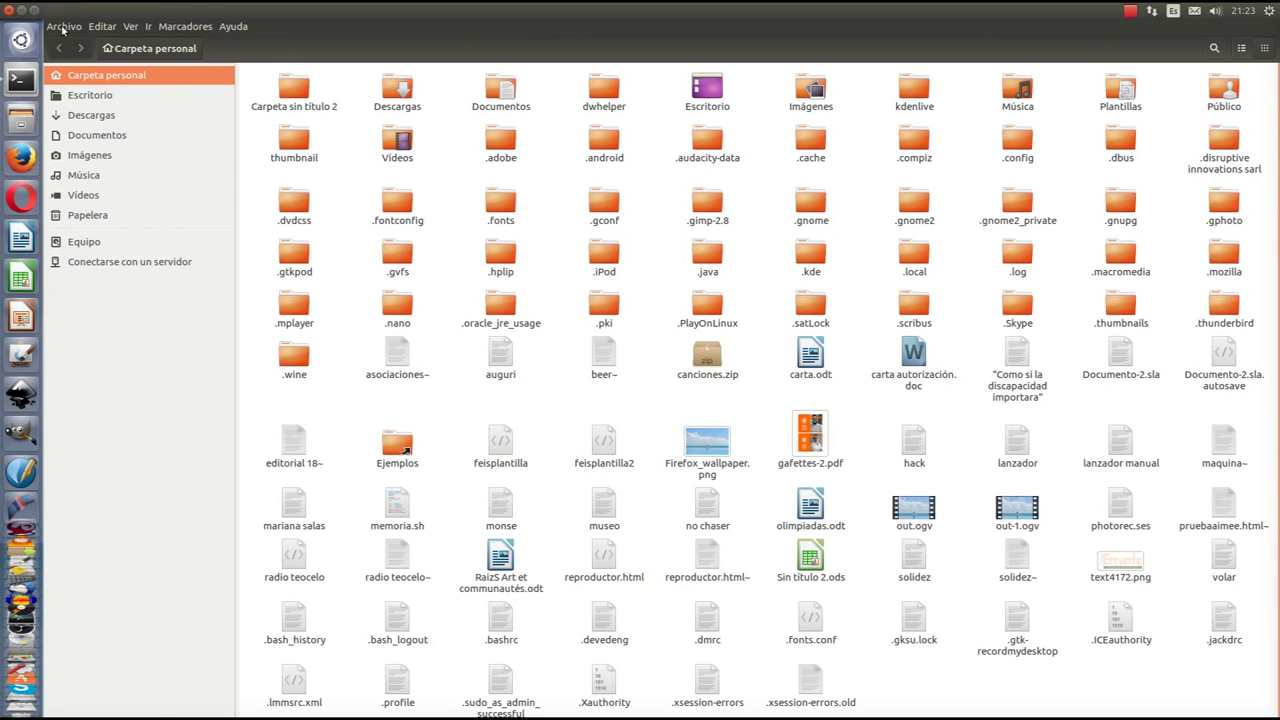
left_click(7, 9)
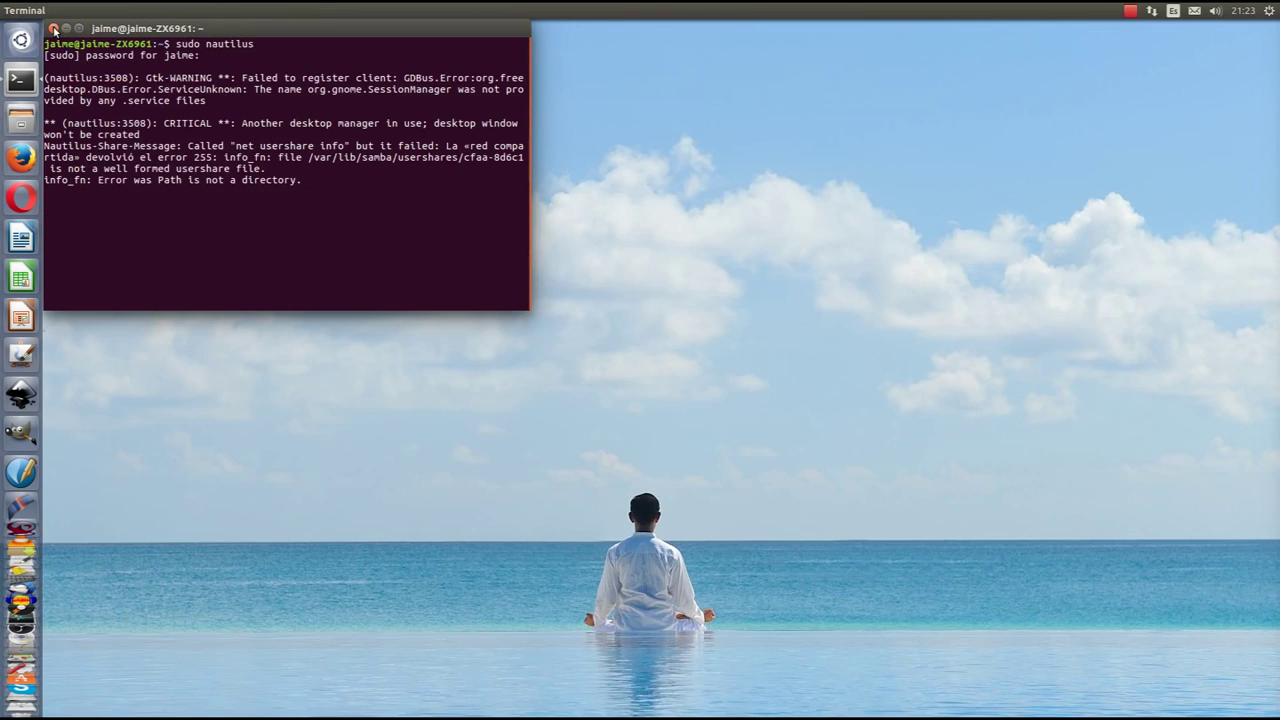
left_click(53, 28)
left_click(435, 220)
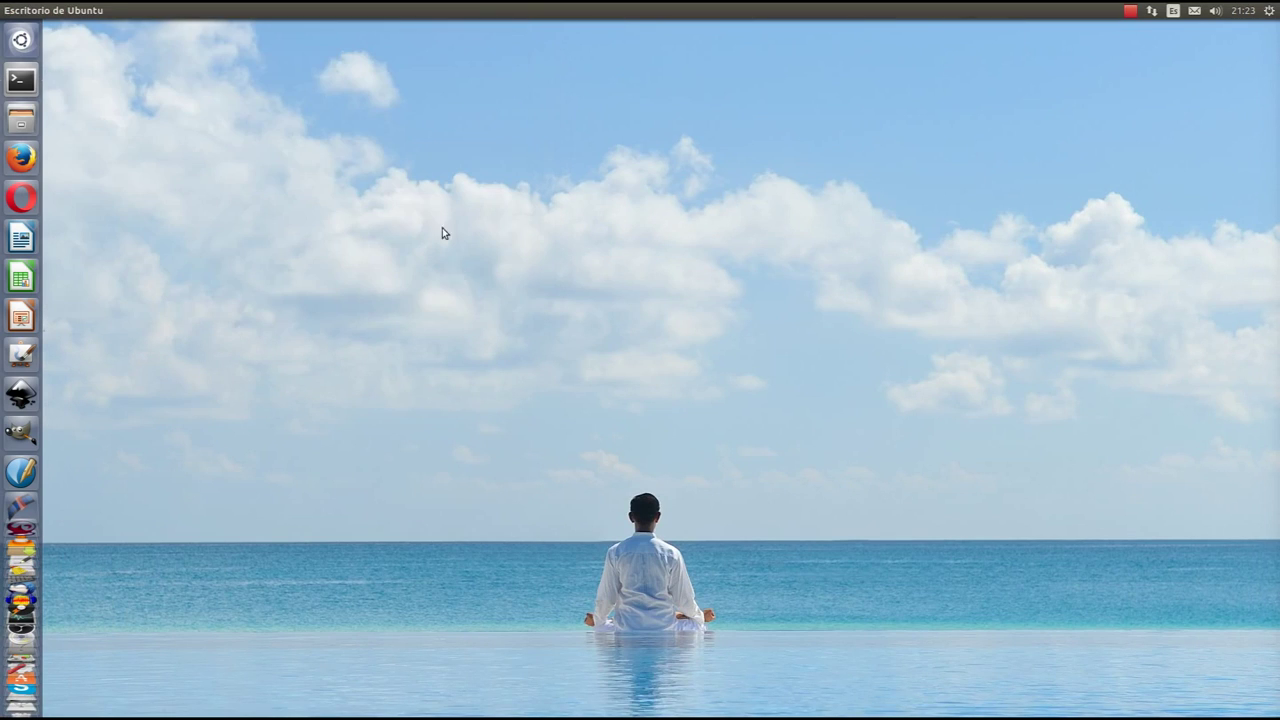
Open the Discos utility and format the 7.8 GB Kingston thumb drive with quick erase and Sin particionado (Vacío).
left_click(31, 46)
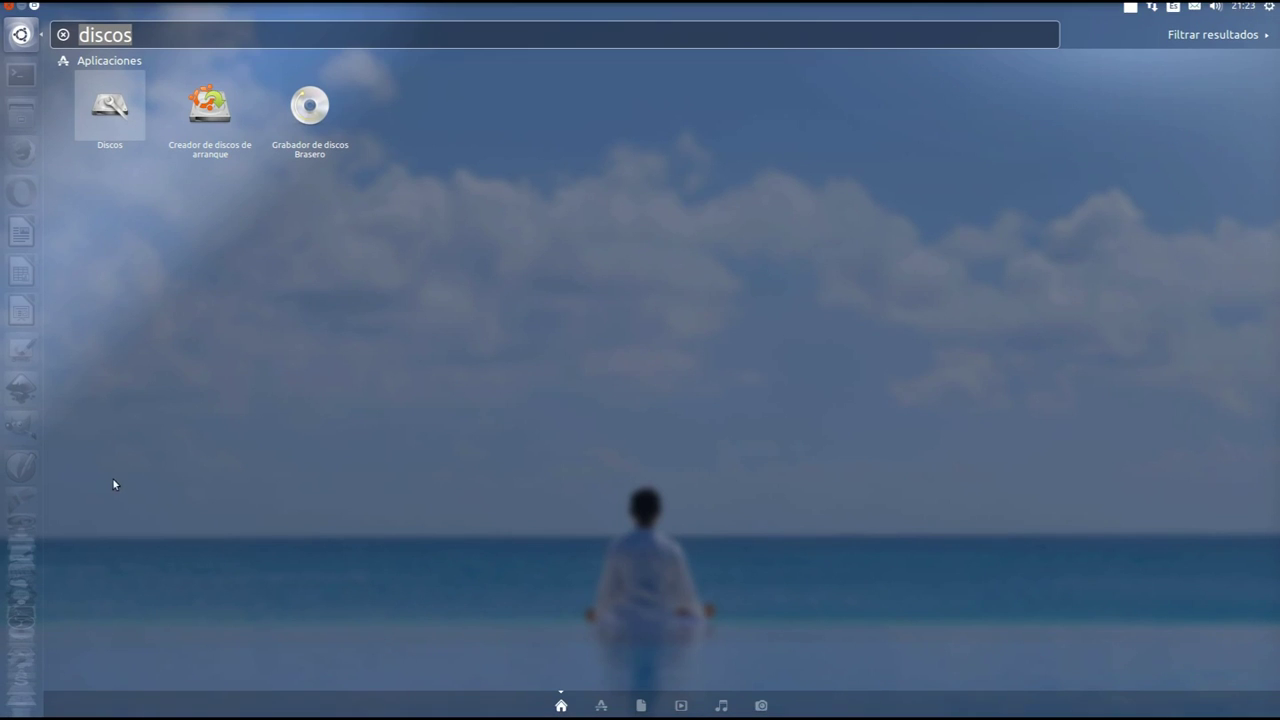
left_click(130, 127)
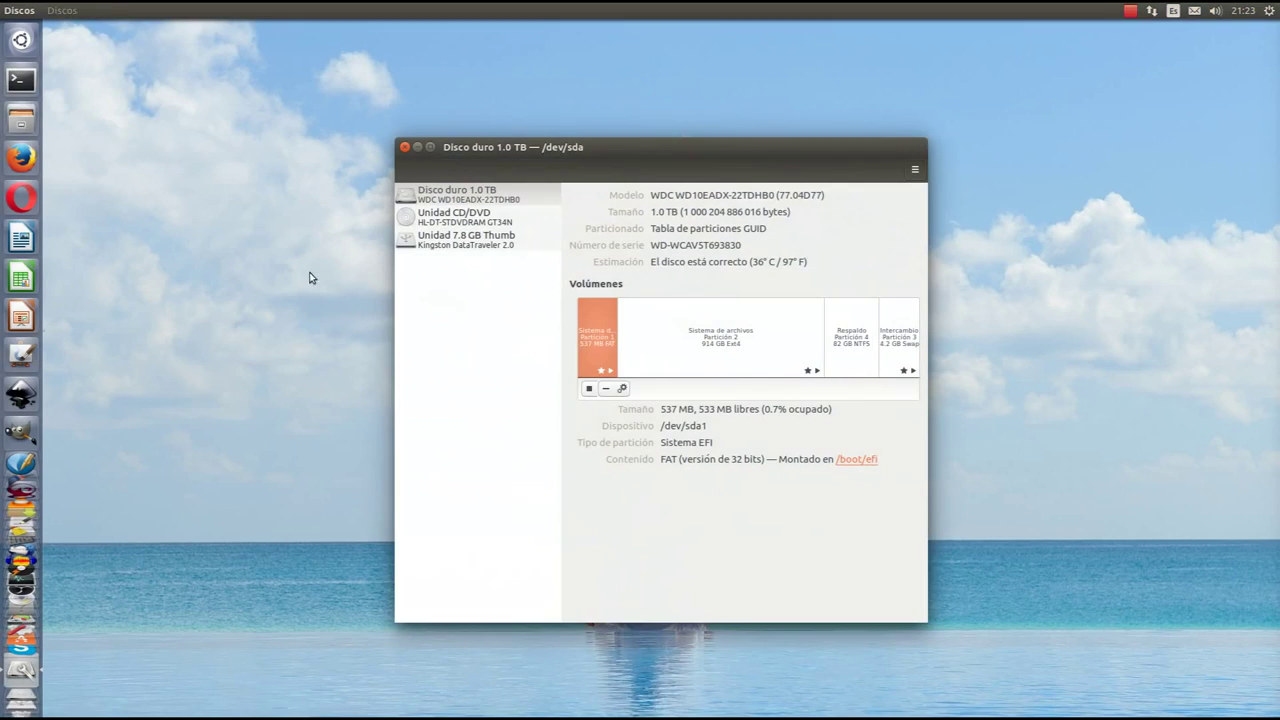
left_click(431, 248)
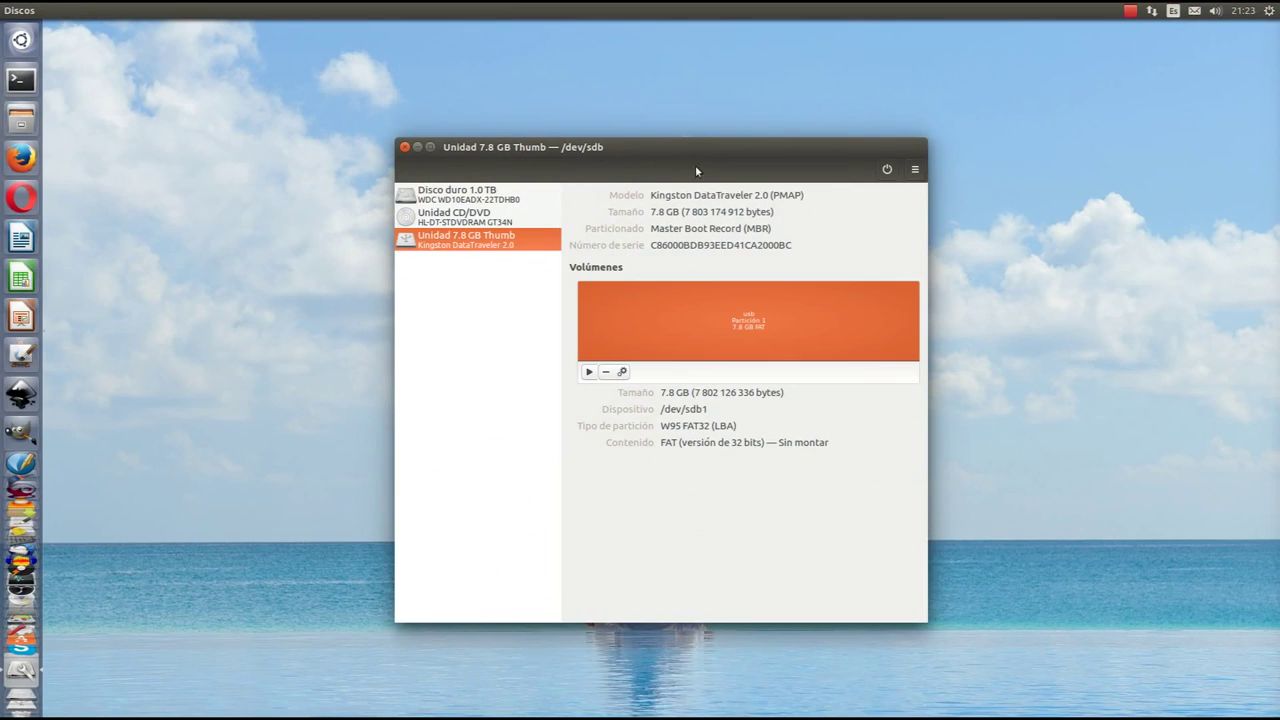
left_click(915, 171)
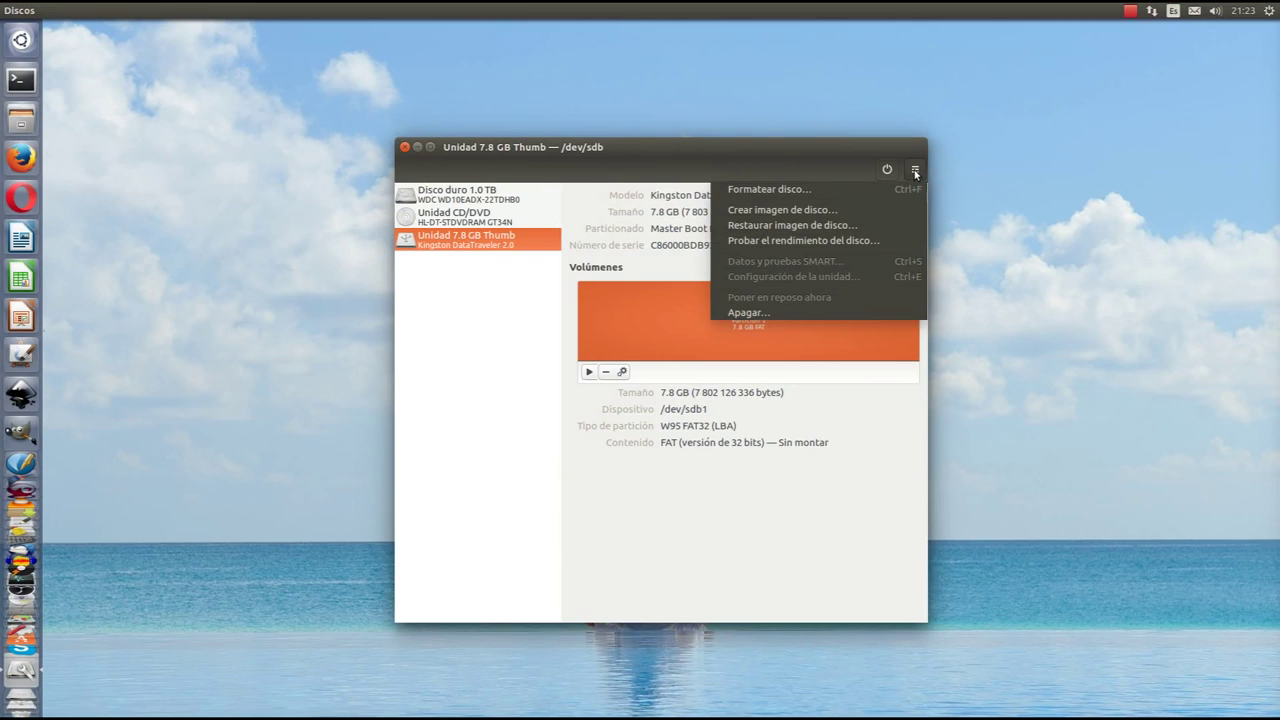
left_click(827, 189)
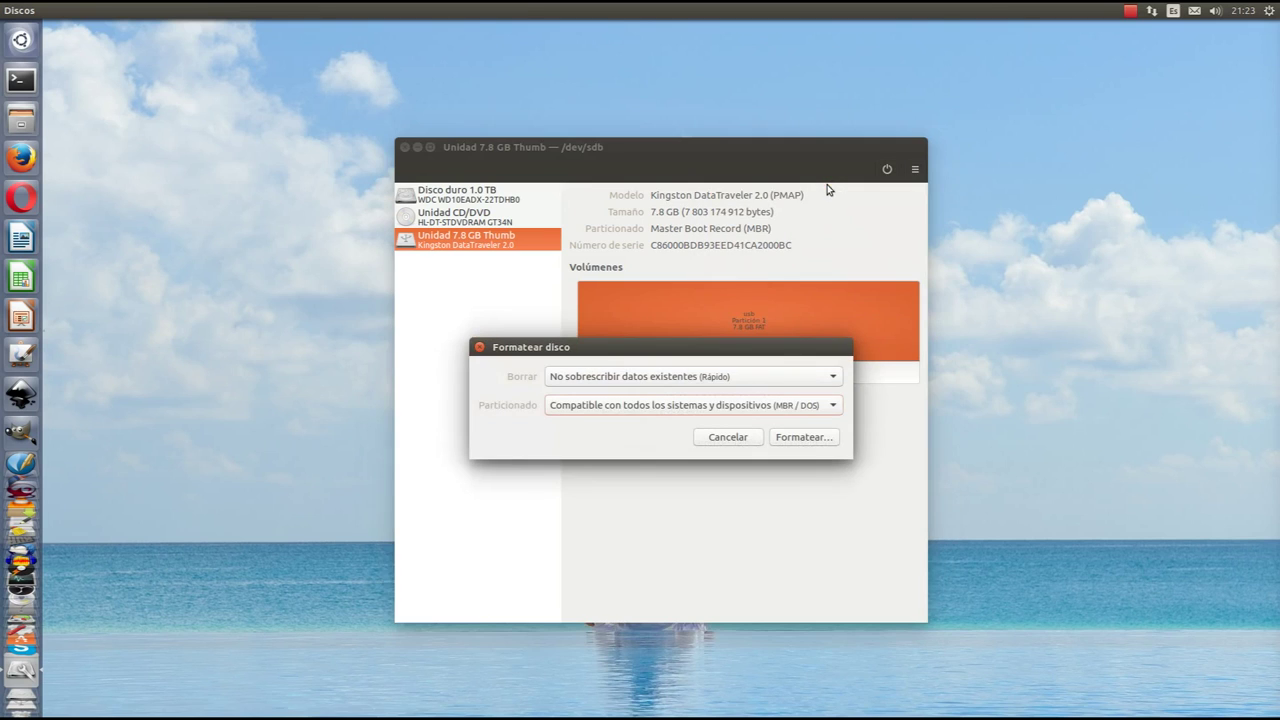
left_click(836, 400)
left_click(680, 449)
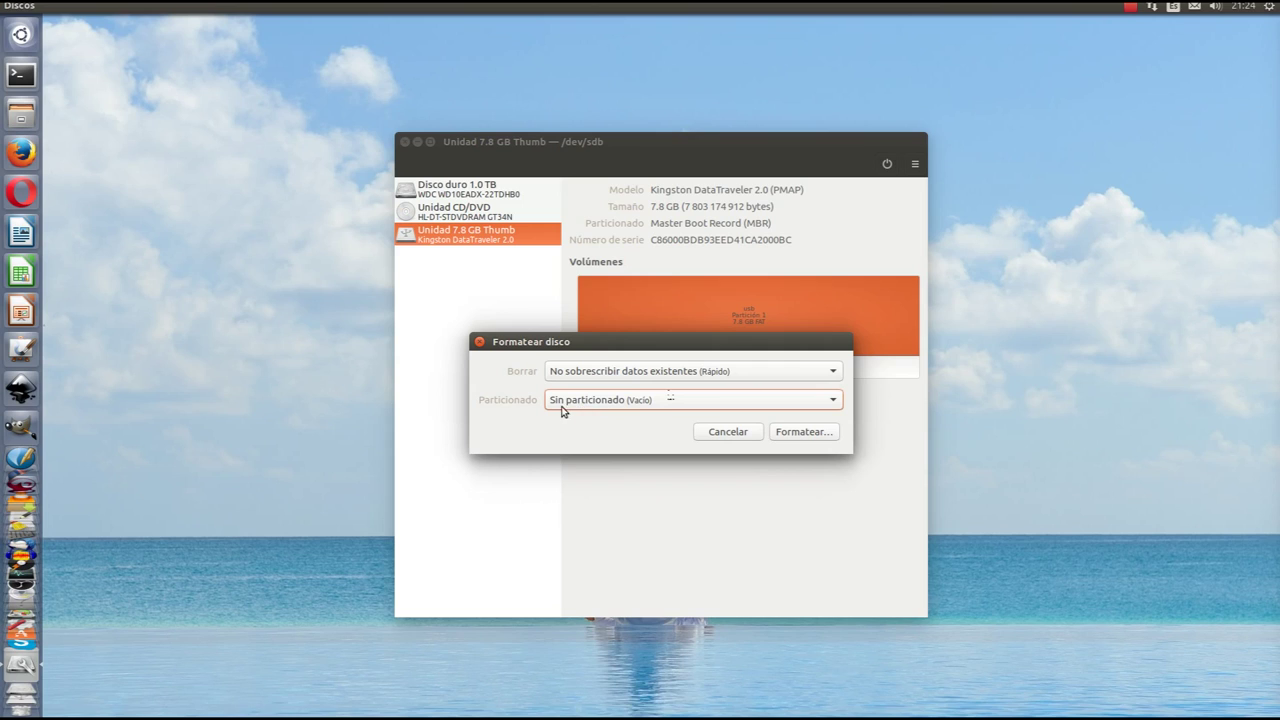
left_click(806, 434)
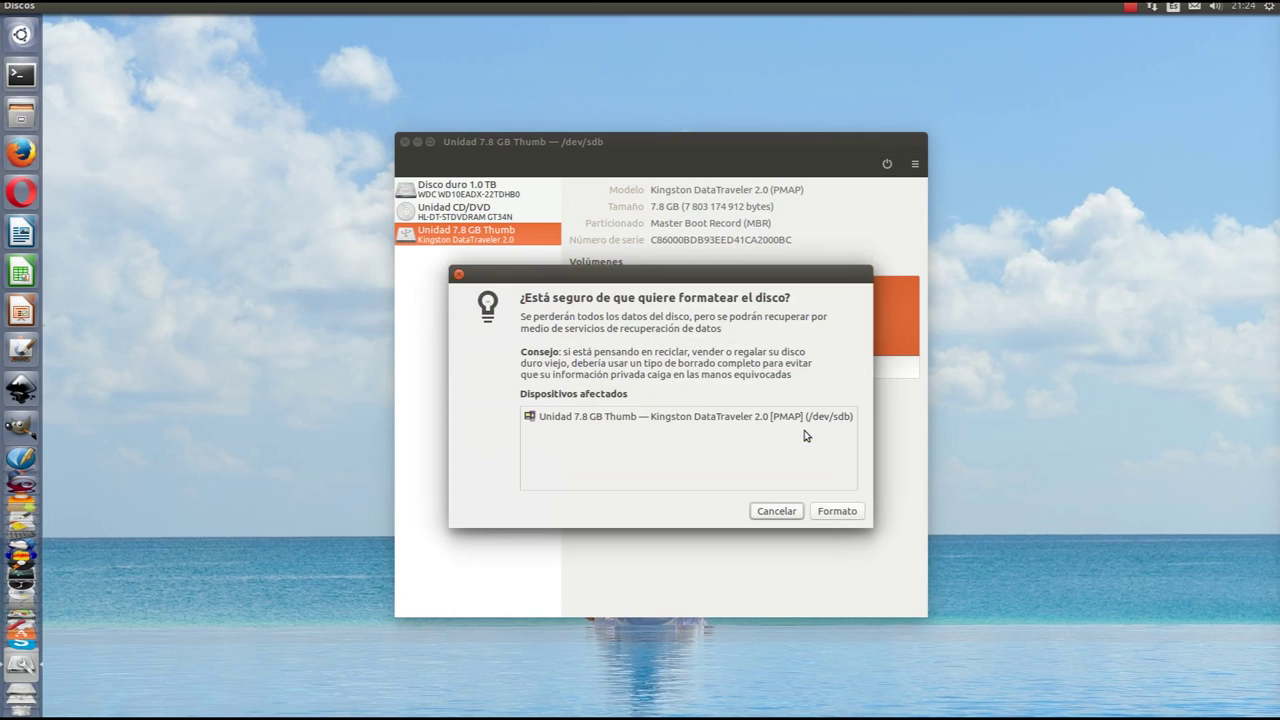
left_click(836, 511)
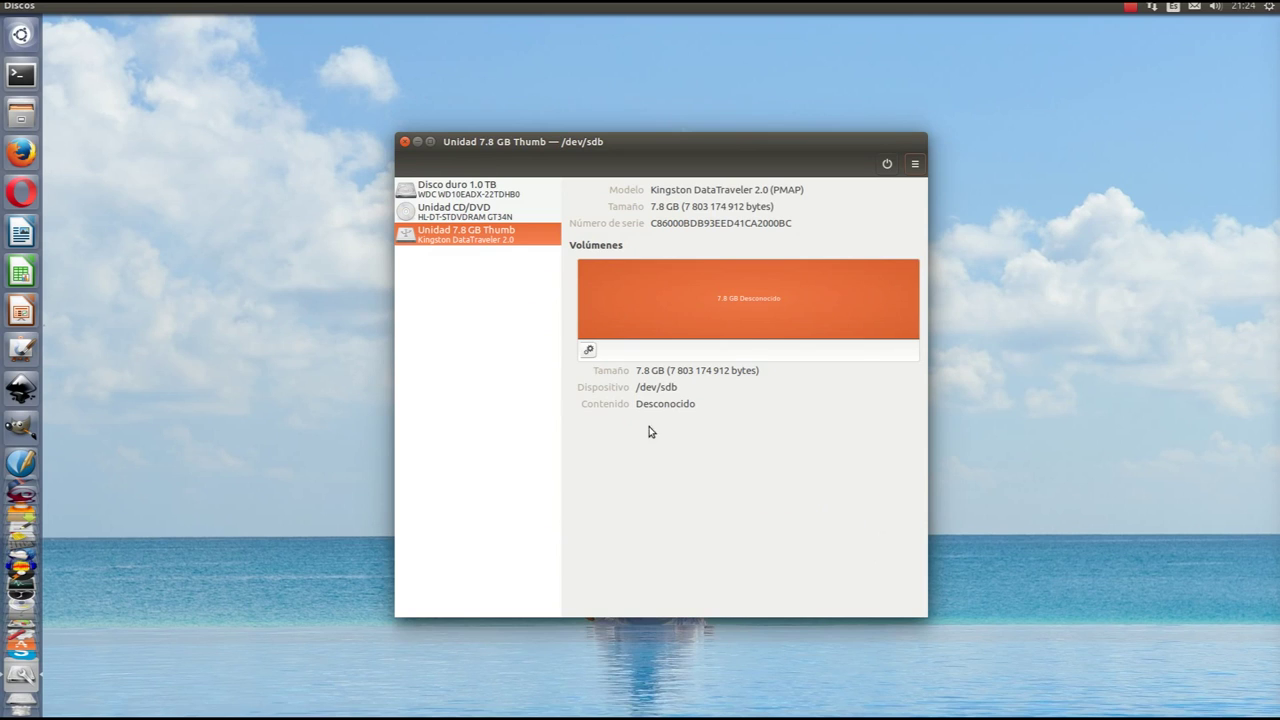
Format the thumb drive's volume as FAT with quick erase and the name usb, and close the Discos utility.
left_click(589, 356)
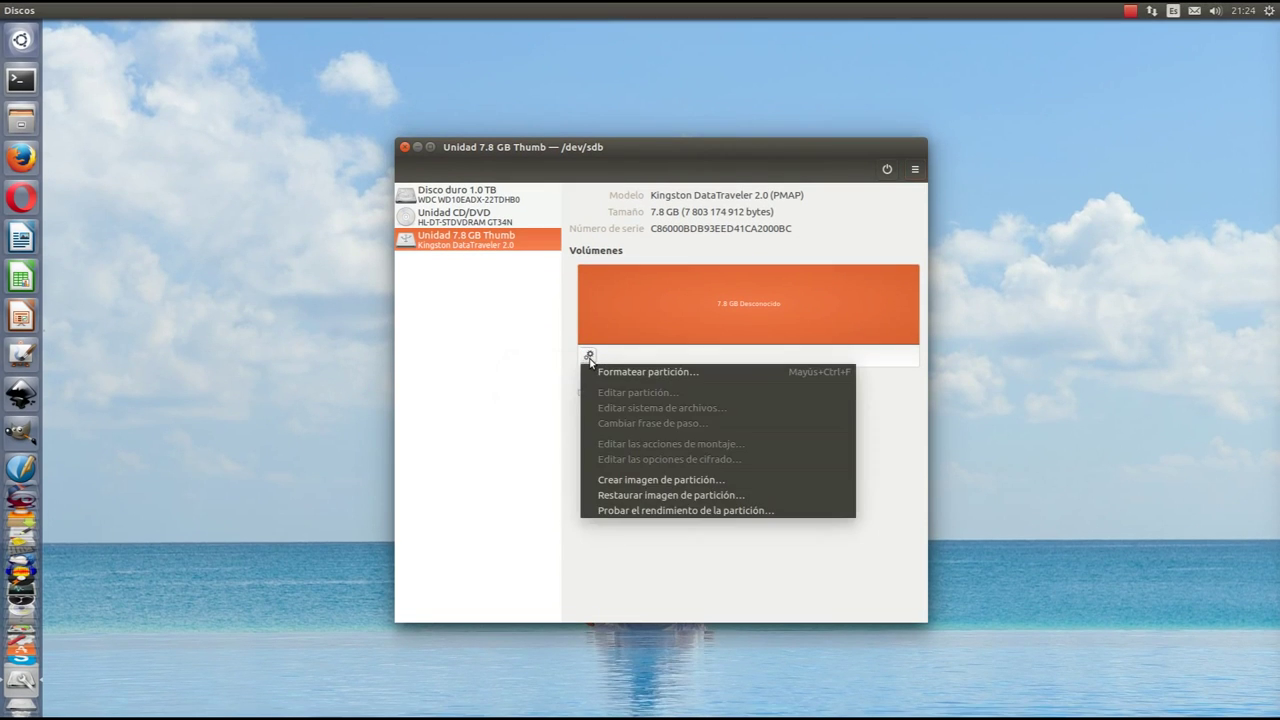
left_click(603, 370)
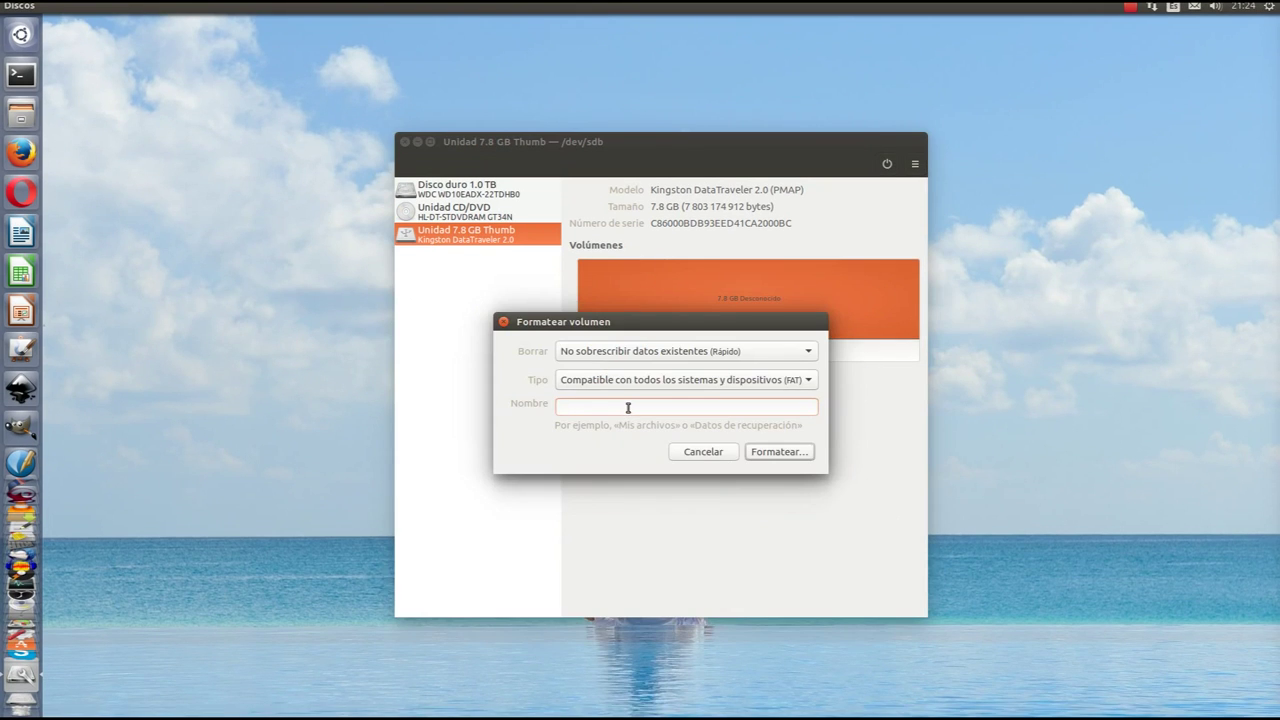
type("usb")
left_click(777, 451)
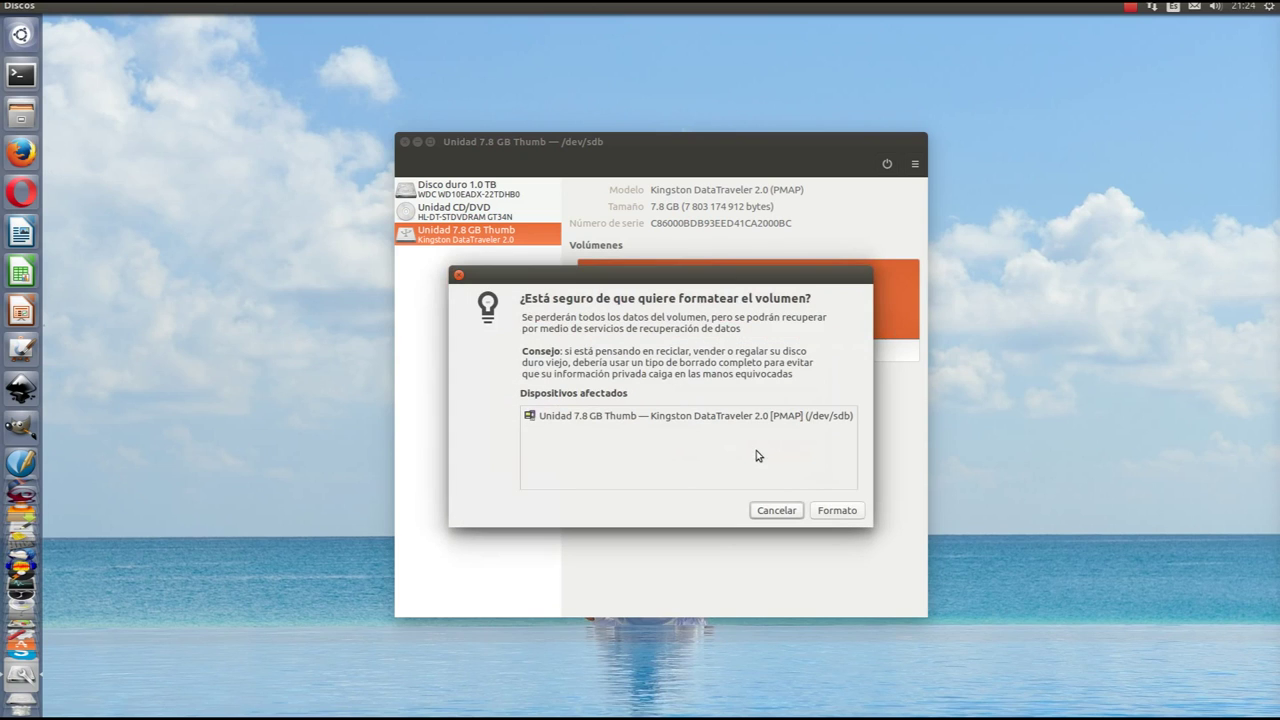
left_click(826, 507)
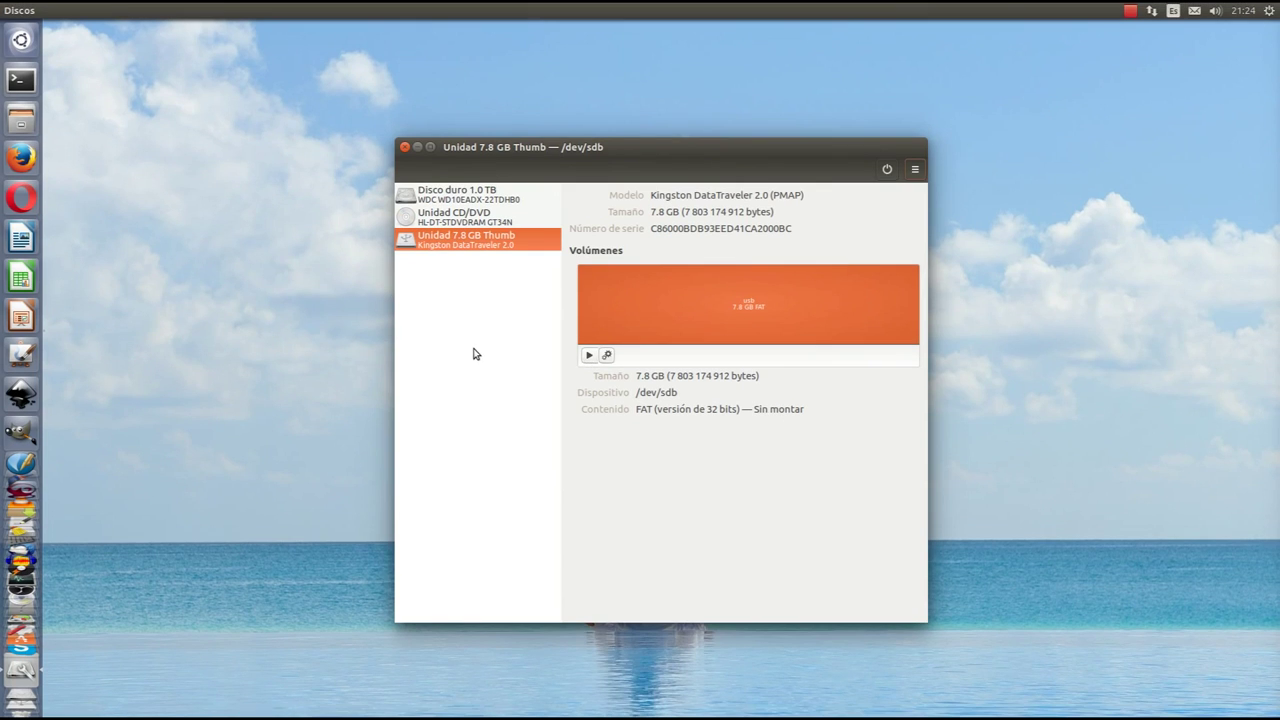
left_click(404, 147)
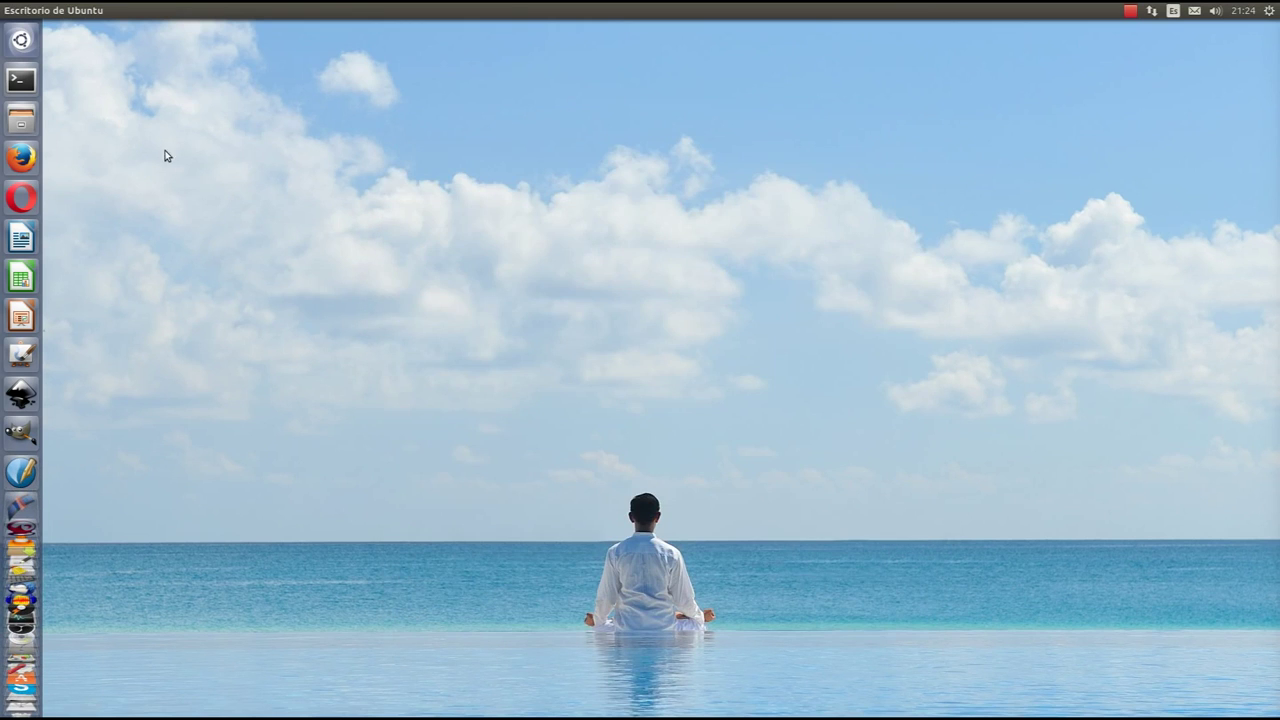
Eject the newly formatted usb drive from the regular file manager and close its window.
left_click(8, 122)
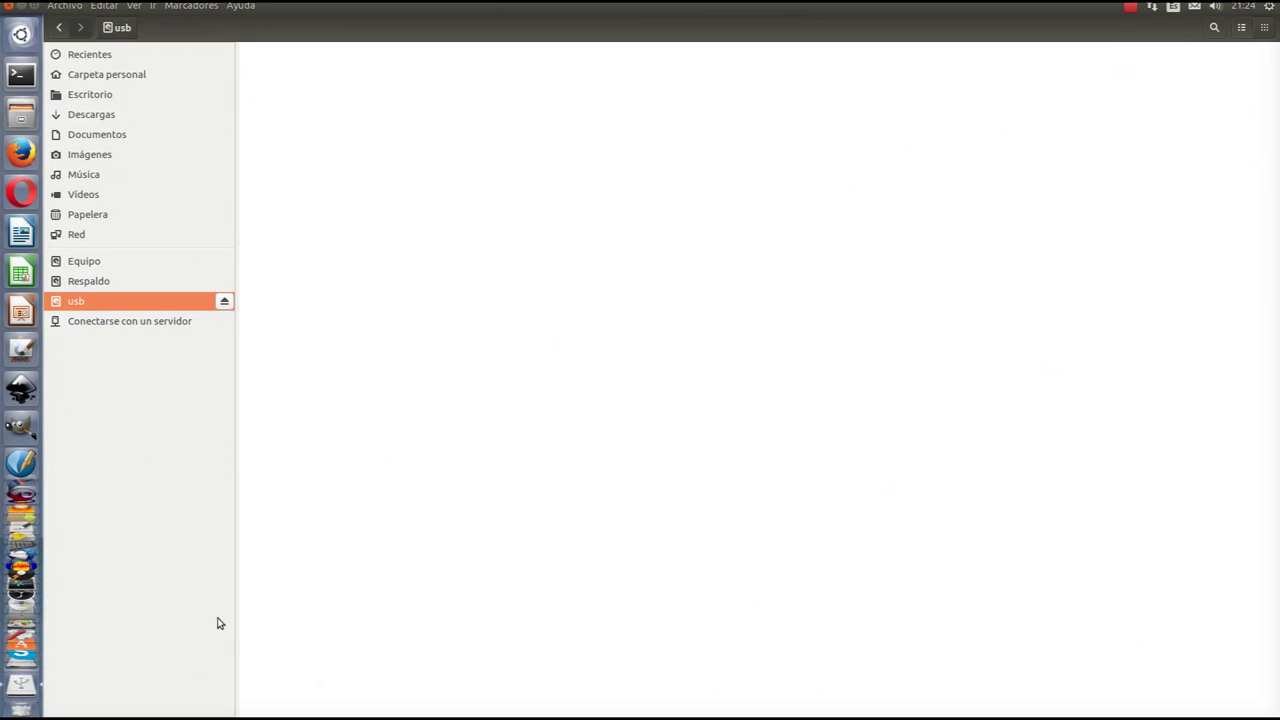
left_click(225, 309)
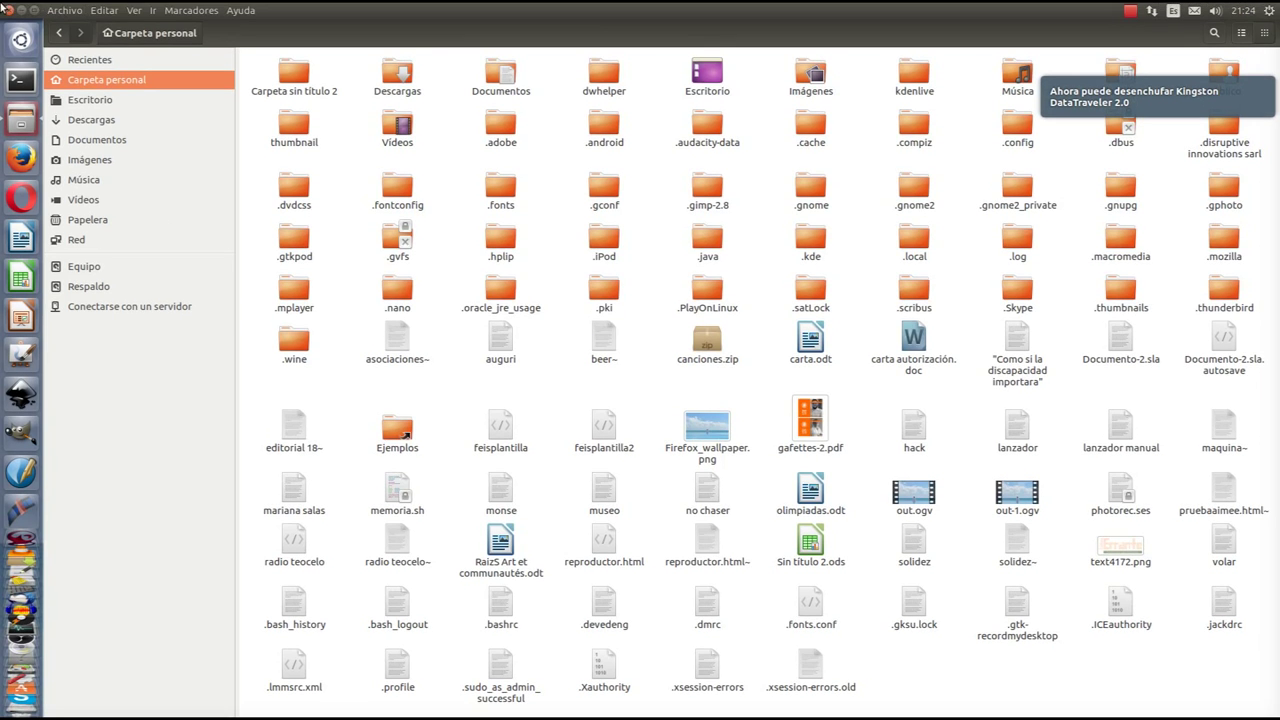
left_click(10, 6)
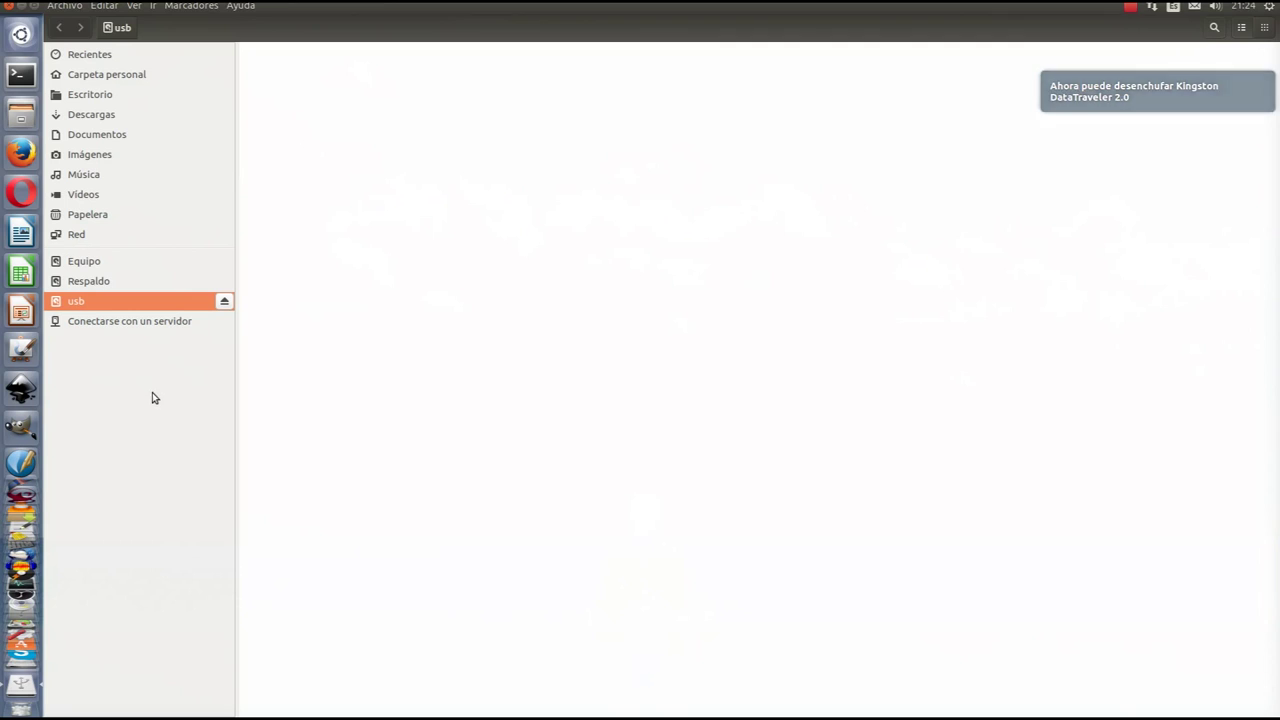
Copy bolanar.png, circulo and circulo2 from the Imágenes folder to the usb drive, and eject the drive.
left_click(101, 166)
left_click_drag(458, 134, 762, 204)
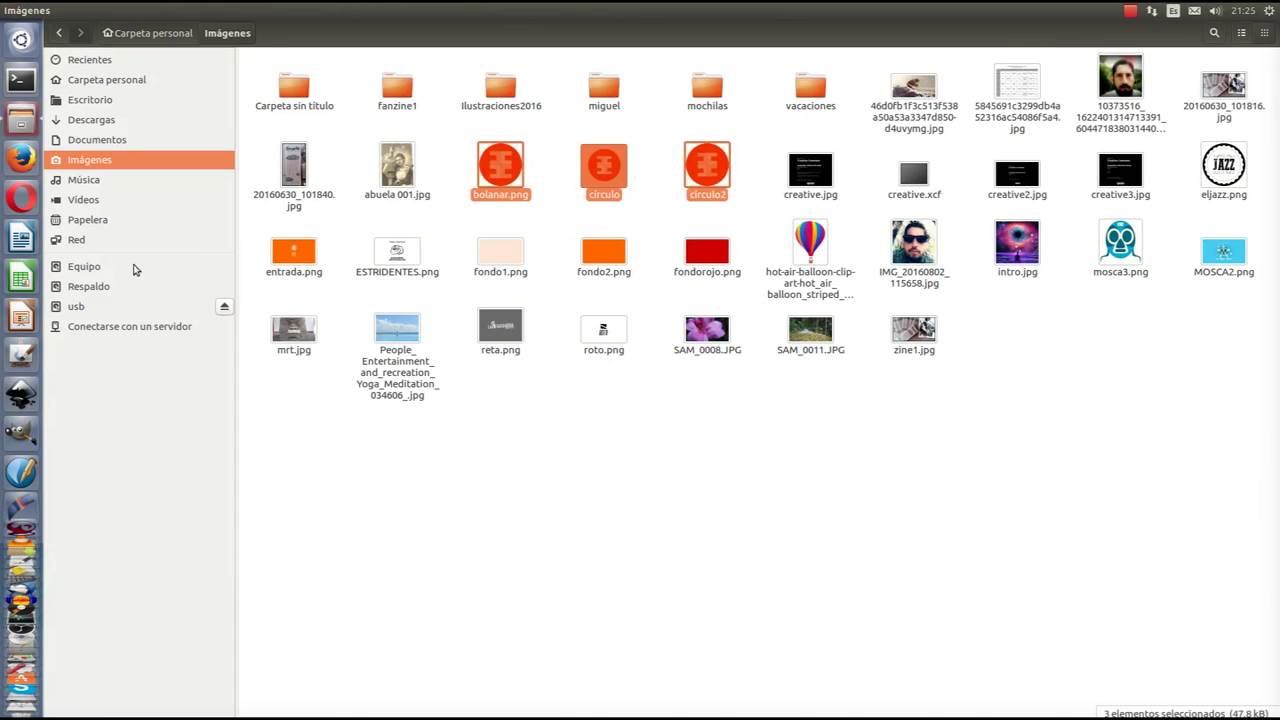
left_click(127, 305)
right_click(486, 204)
left_click(516, 267)
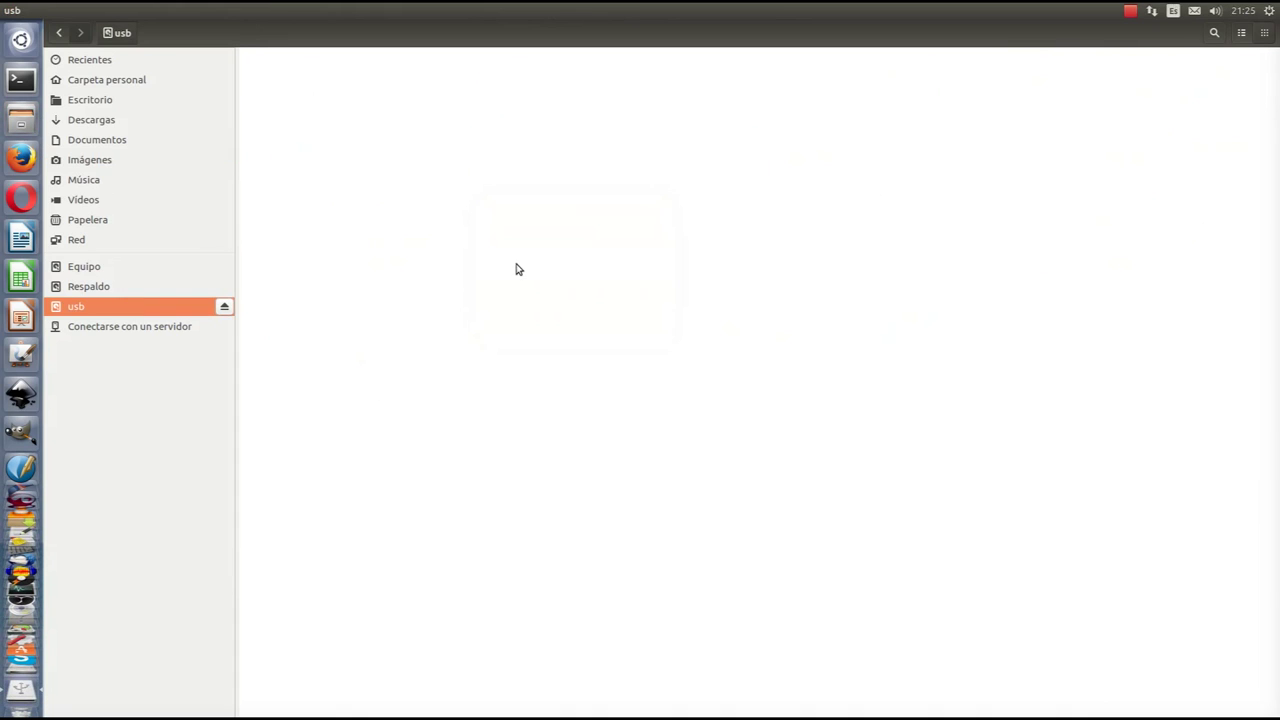
left_click(224, 307)
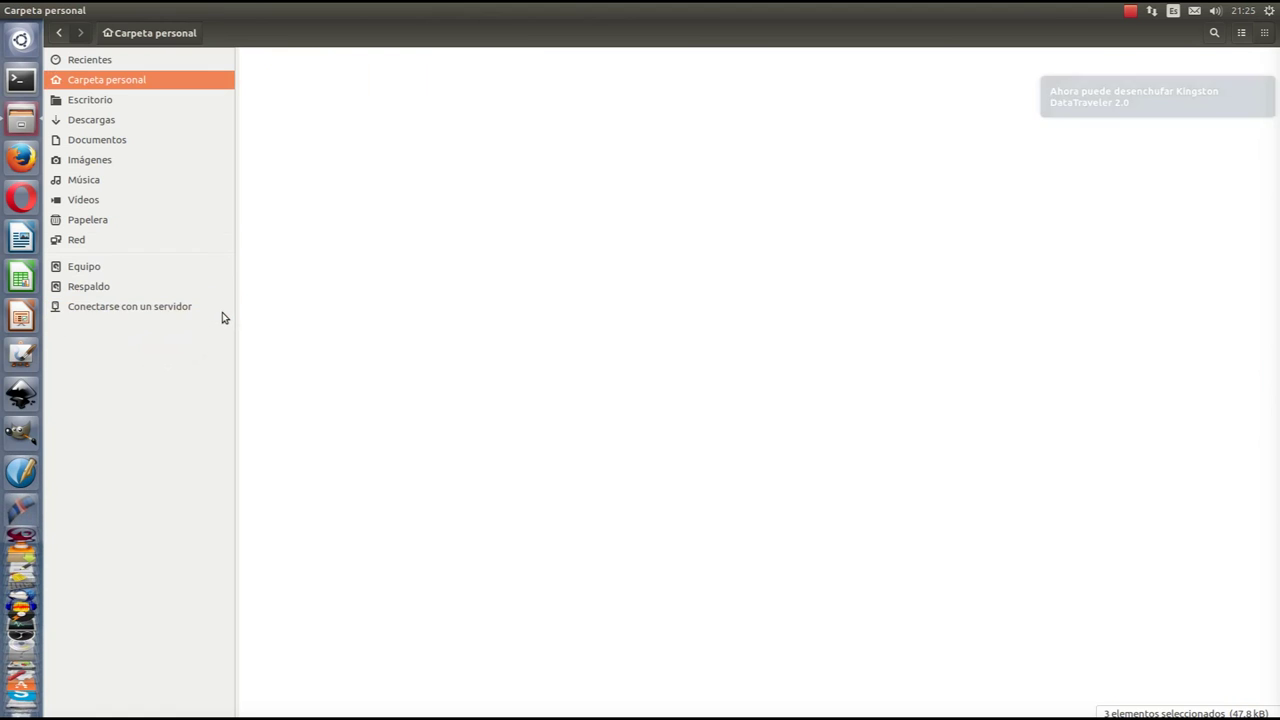
left_click(10, 10)
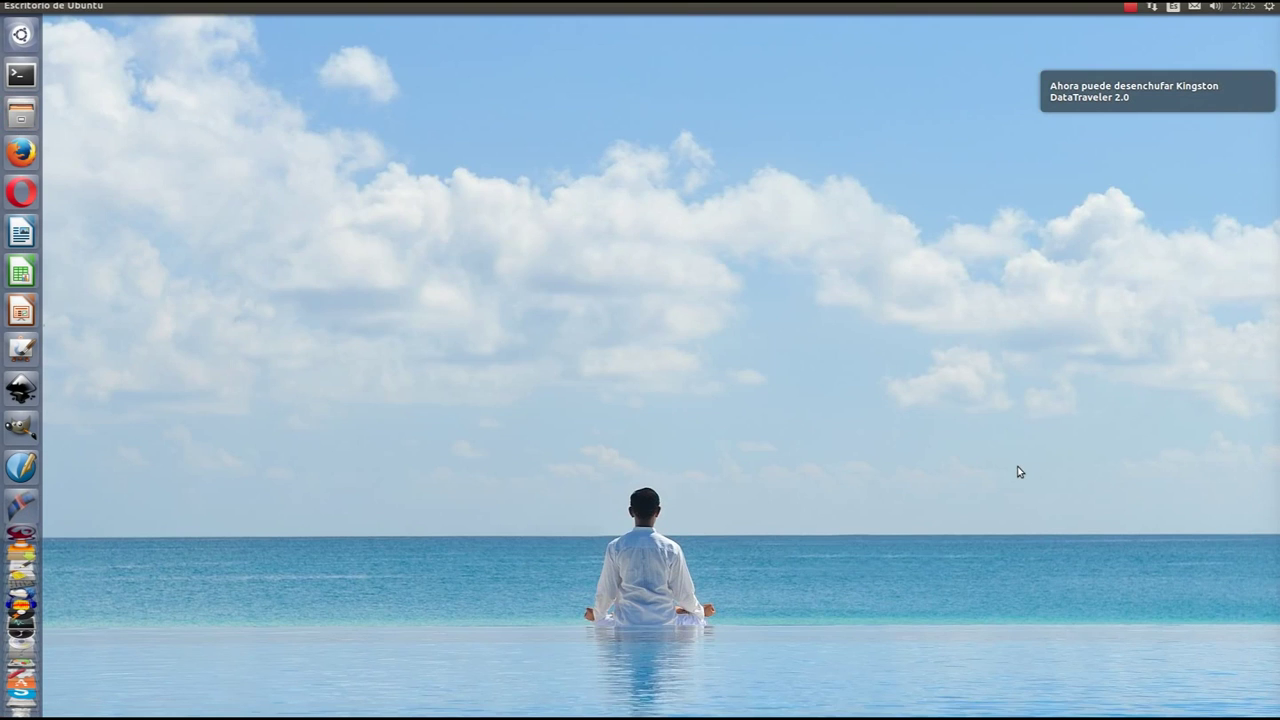